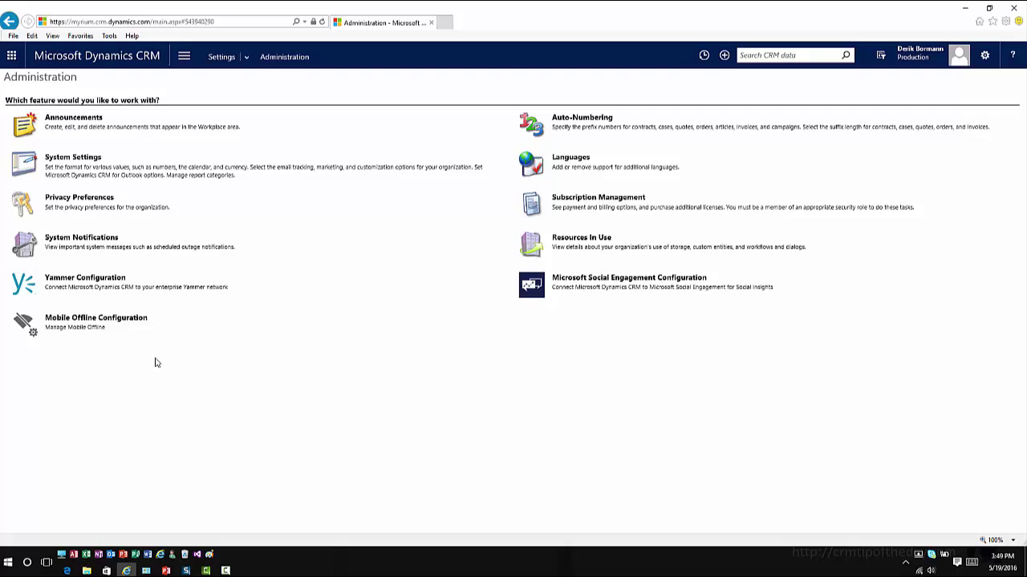
Step: Accept the Mobile Offline Configuration disclaimer, and go to the Mobile Offline settings area
{"action": "left_click", "coordinate": [134, 323]}
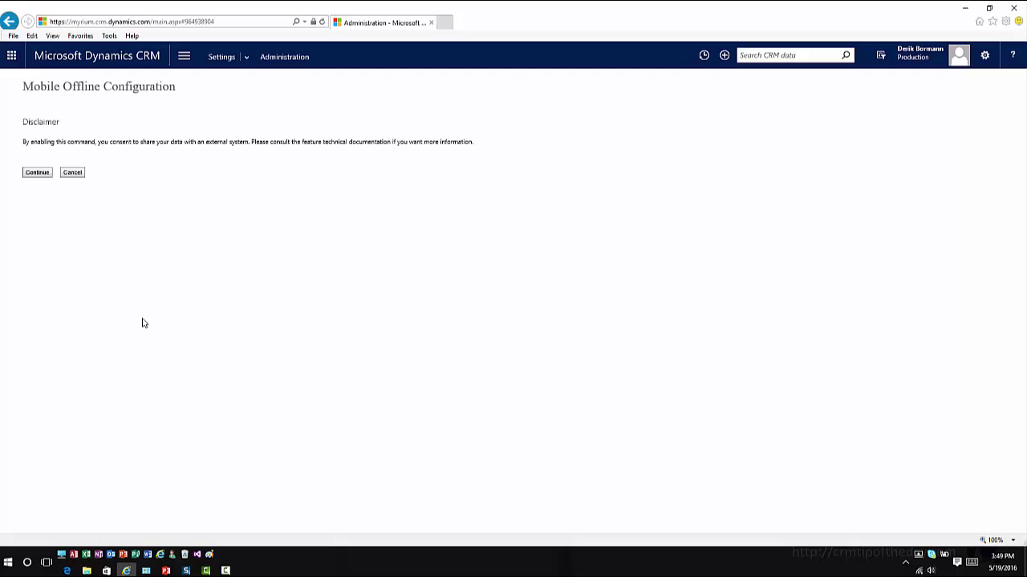
{"action": "left_click", "coordinate": [40, 174]}
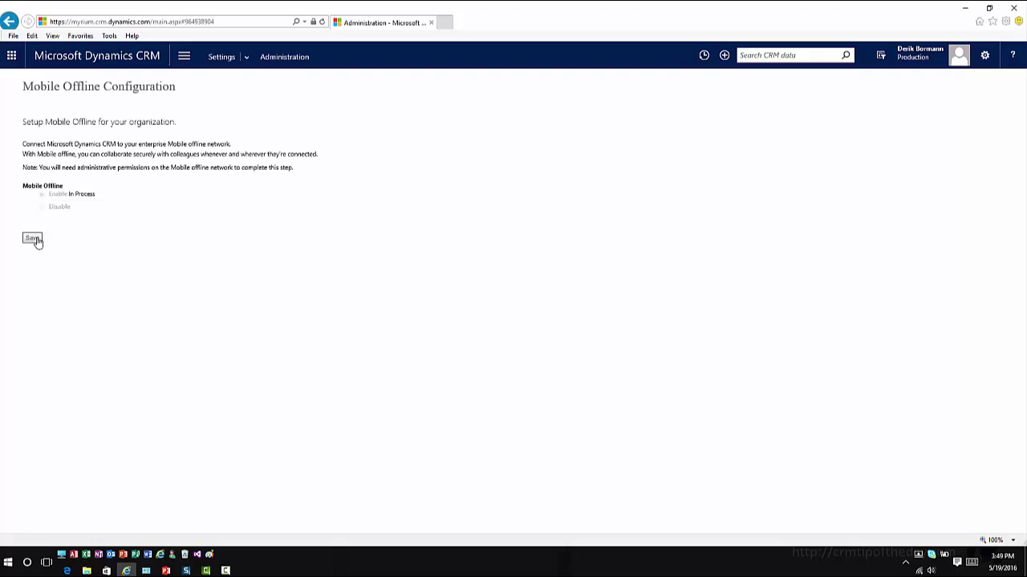
{"action": "left_click", "coordinate": [246, 57]}
{"action": "left_click", "coordinate": [85, 214]}
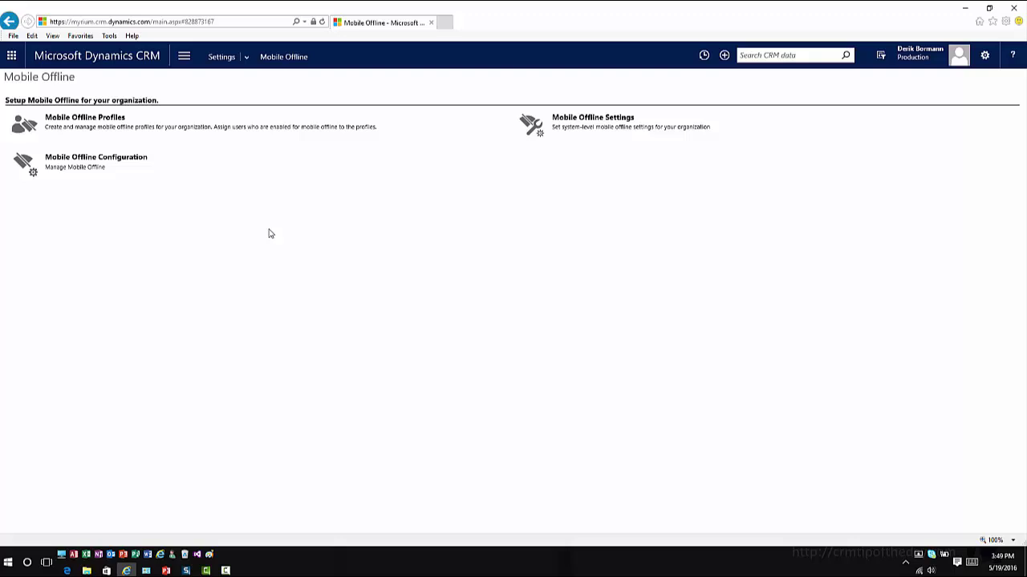
Step: Review the default profile and conflict detection options in Mobile Offline Settings, leaving without saving changes
{"action": "left_click", "coordinate": [578, 122]}
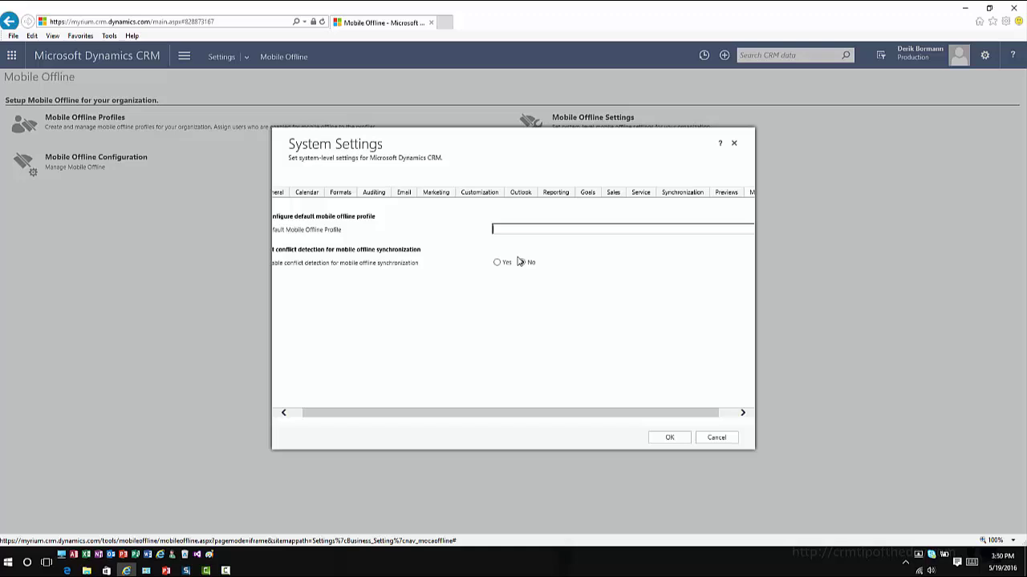
{"action": "left_click", "coordinate": [521, 262]}
{"action": "left_click", "coordinate": [717, 438]}
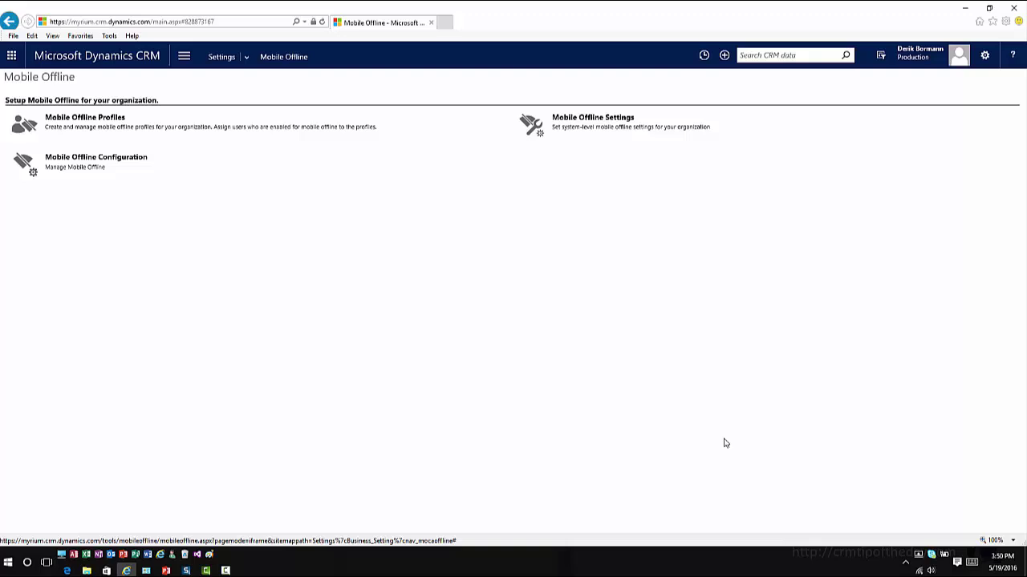
Step: Open the TOD Profile record from the list of mobile offline profiles
{"action": "left_click", "coordinate": [110, 121]}
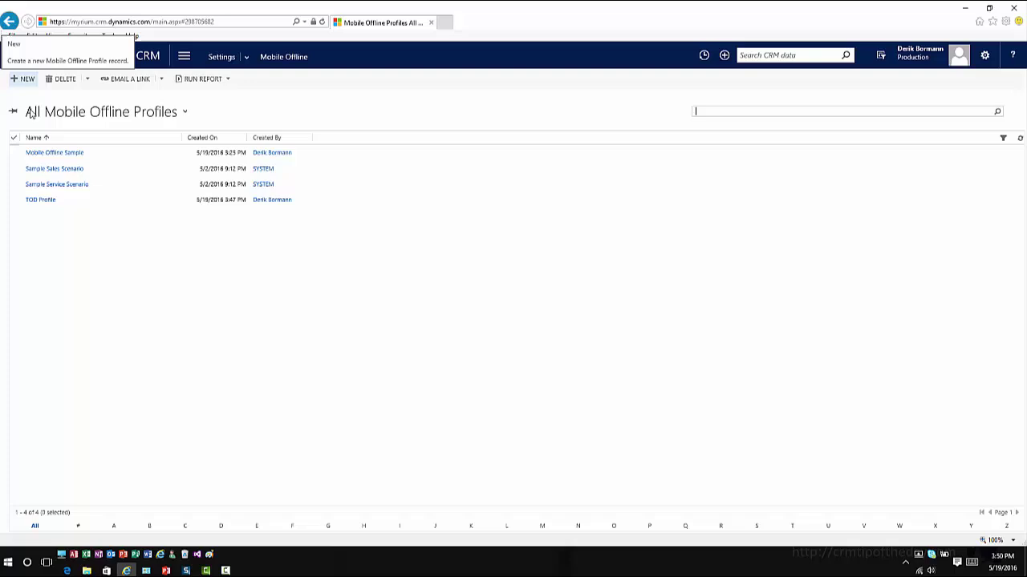
{"action": "left_click", "coordinate": [62, 204]}
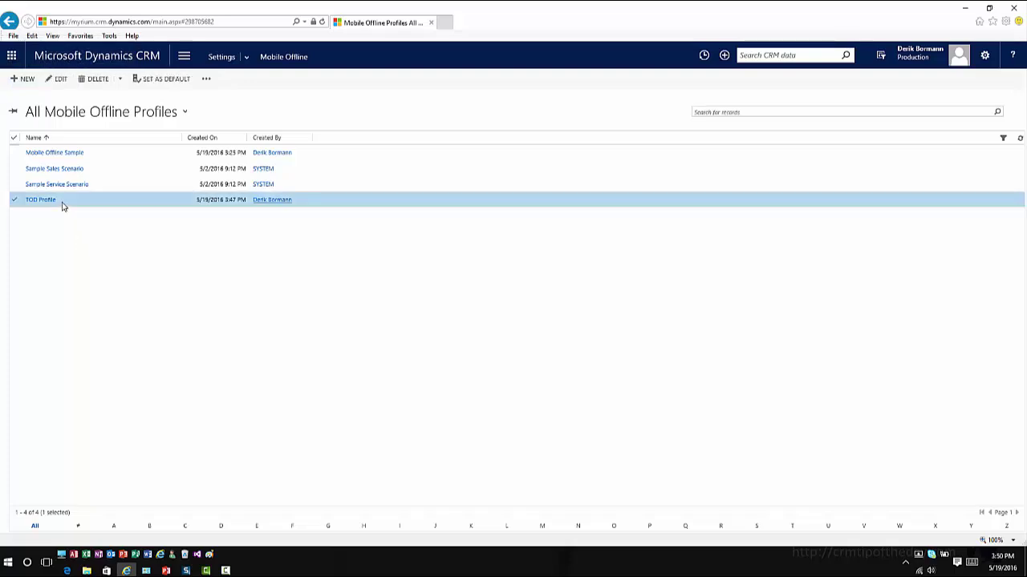
{"action": "left_click", "coordinate": [40, 201]}
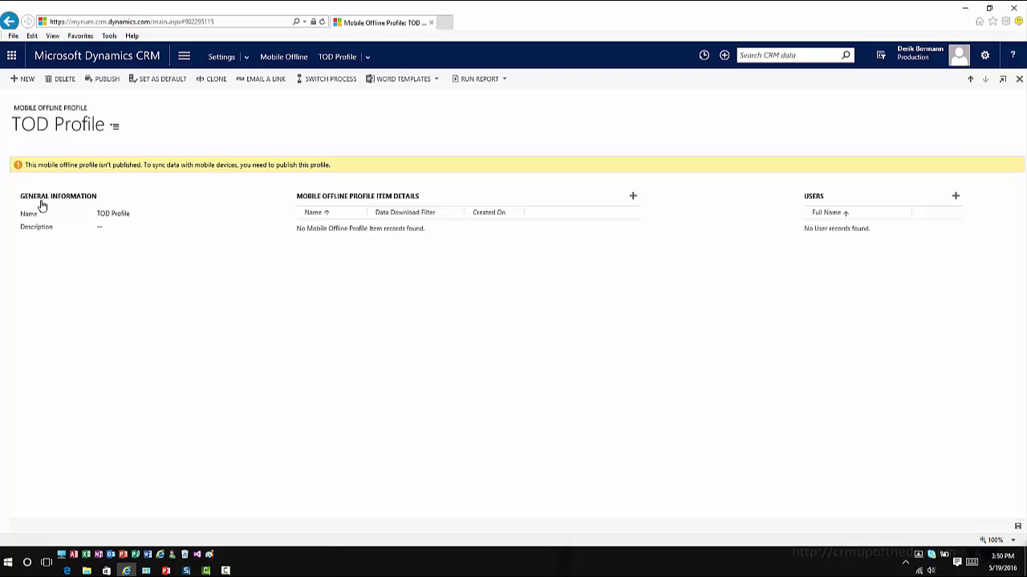
Step: Start a new mobile offline profile item named Accounts for the Account entity in the TOD Profile
{"action": "left_click", "coordinate": [634, 197]}
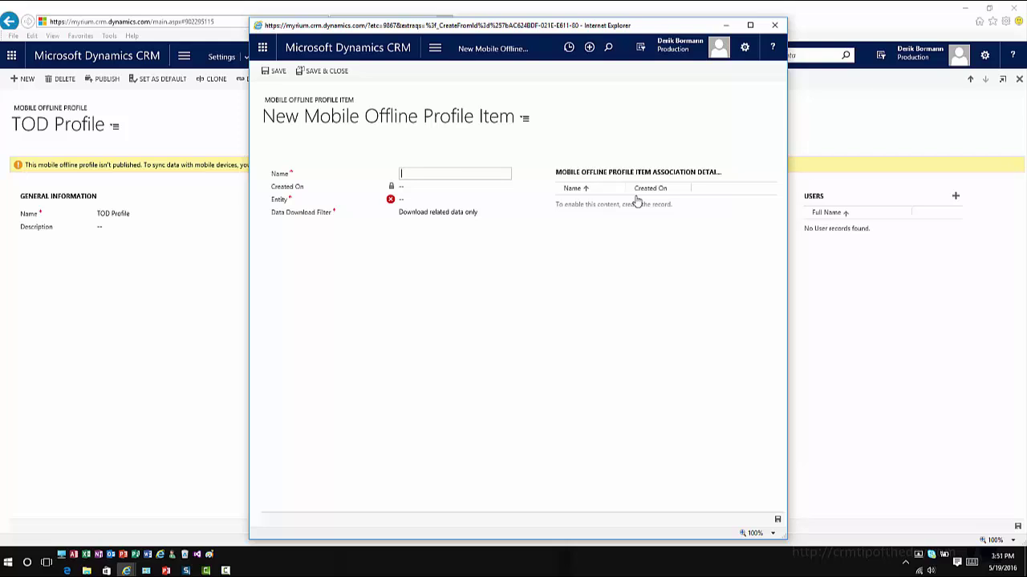
{"action": "type", "text": "Accounts"}
{"action": "key", "text": "Tab"}
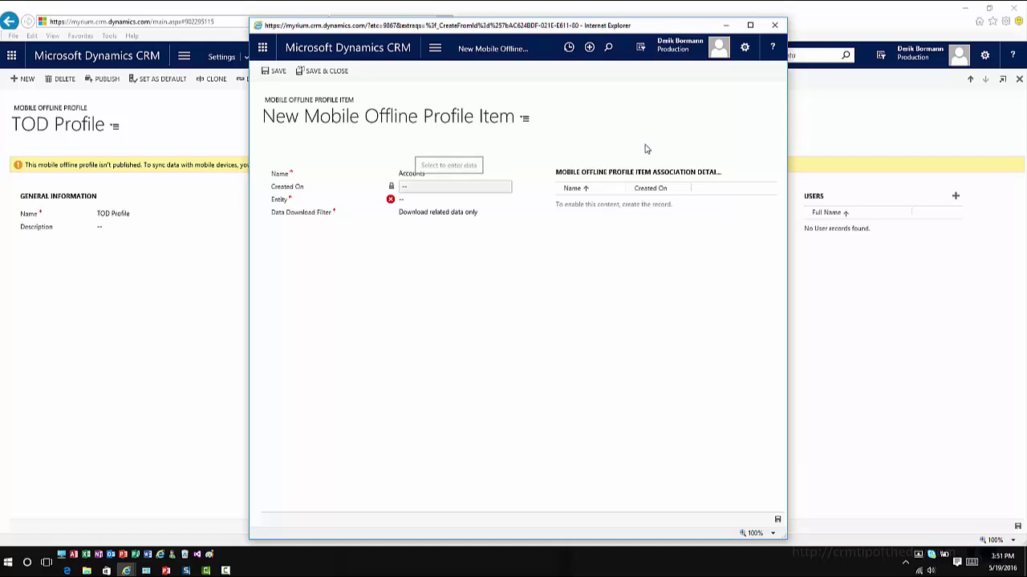
{"action": "left_click", "coordinate": [461, 200]}
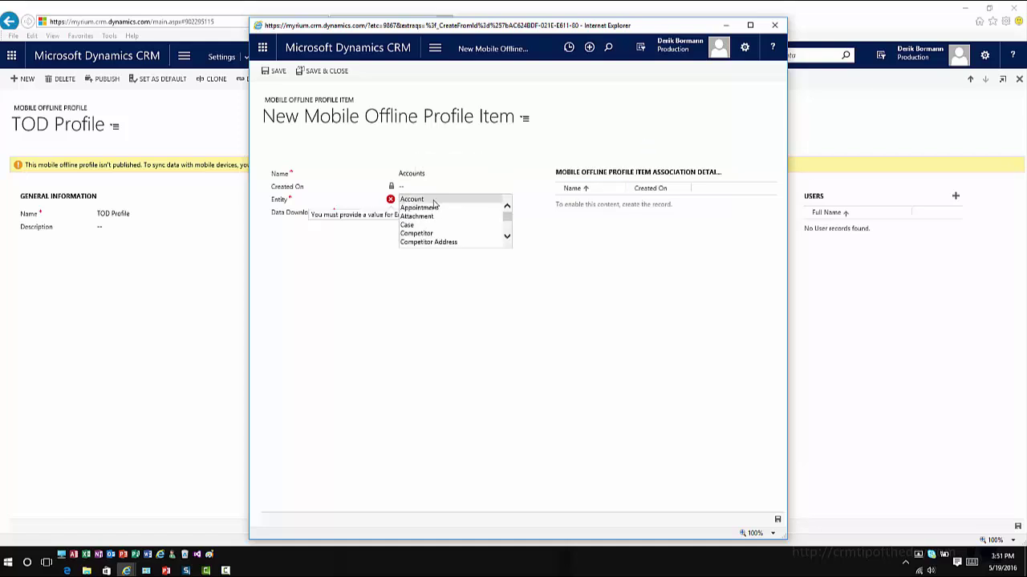
{"action": "left_click", "coordinate": [429, 199]}
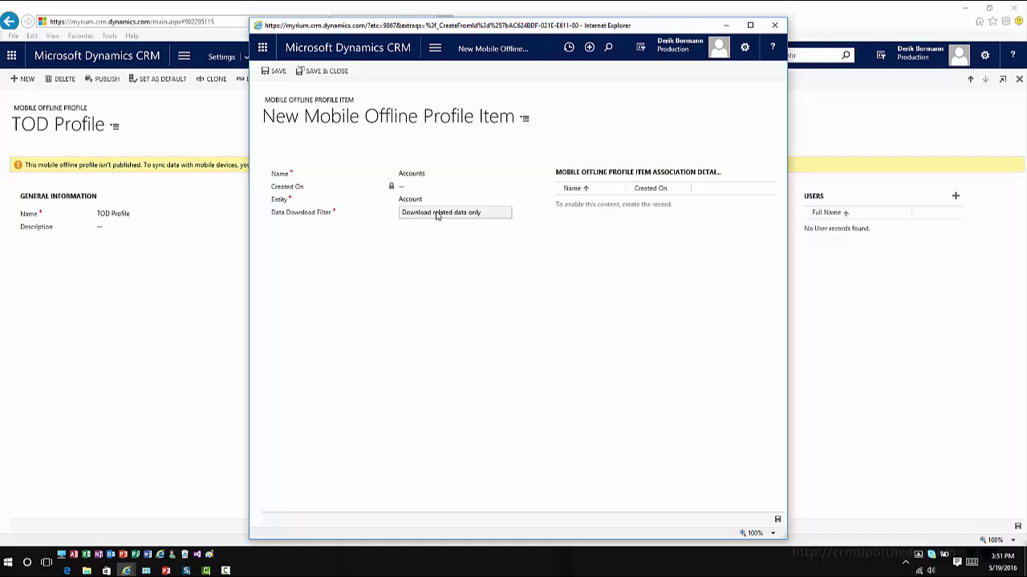
Step: Try the All records and Other data filter options as the new item's data download filter
{"action": "left_click", "coordinate": [437, 214]}
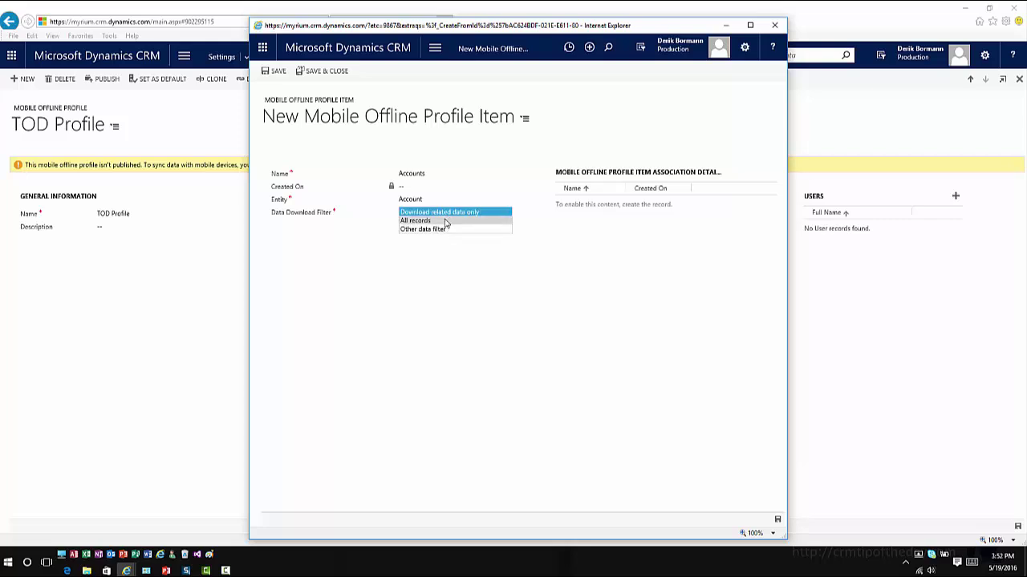
{"action": "left_click", "coordinate": [445, 221]}
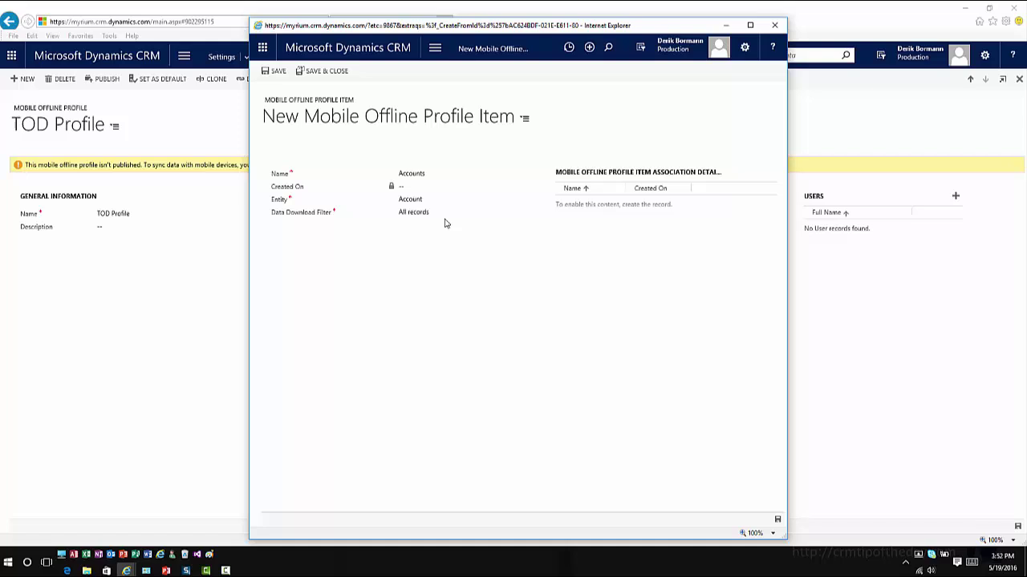
{"action": "left_click", "coordinate": [447, 215]}
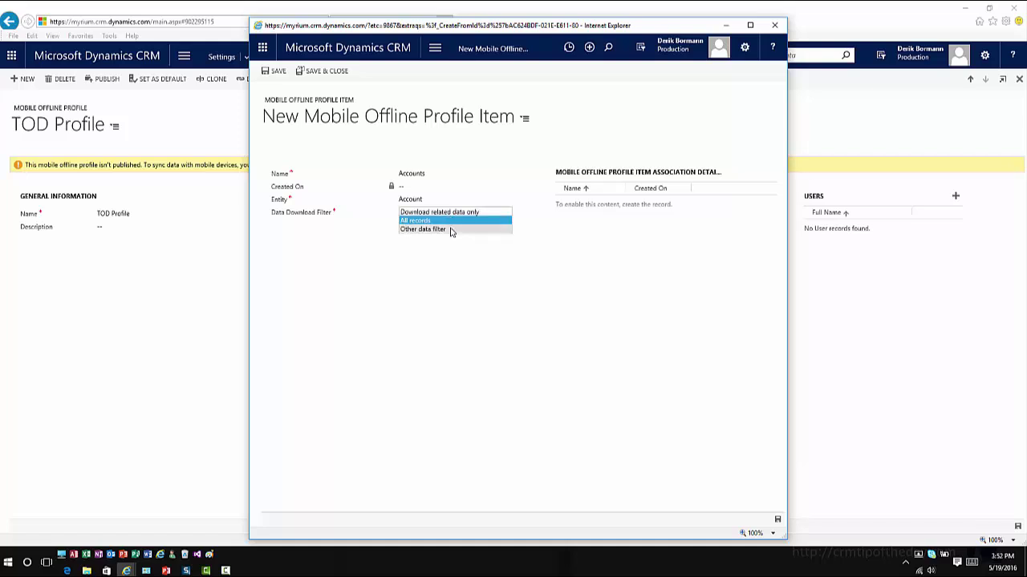
{"action": "left_click", "coordinate": [450, 230]}
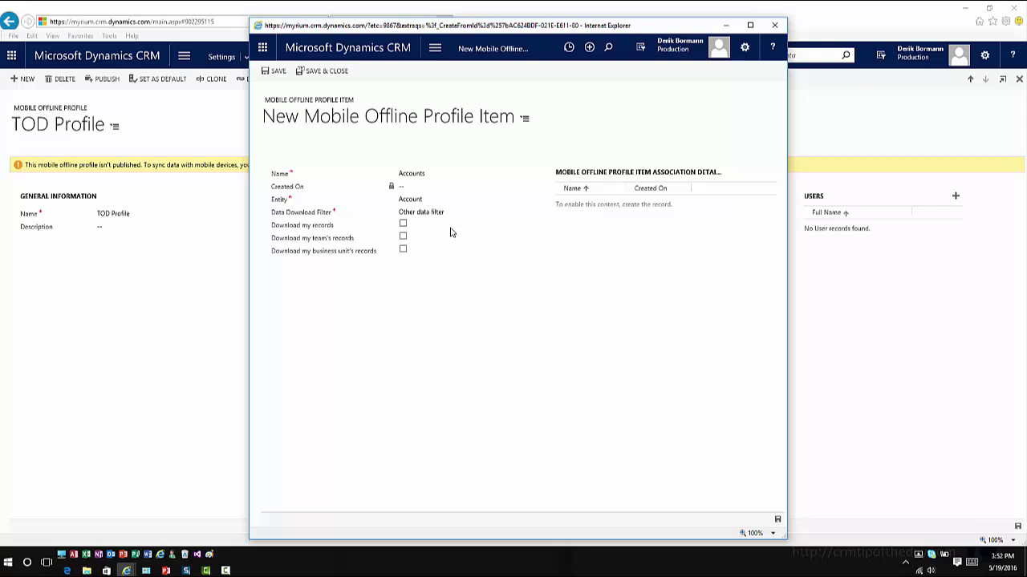
Step: Set the data download filter to Download related data only and save the Accounts profile item
{"action": "left_click", "coordinate": [454, 215]}
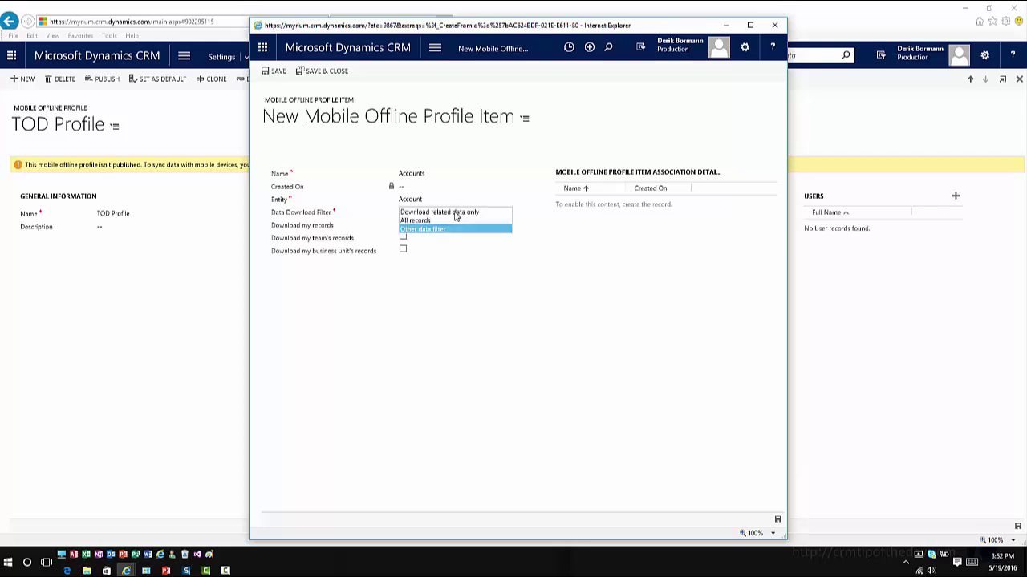
{"action": "left_click", "coordinate": [459, 212]}
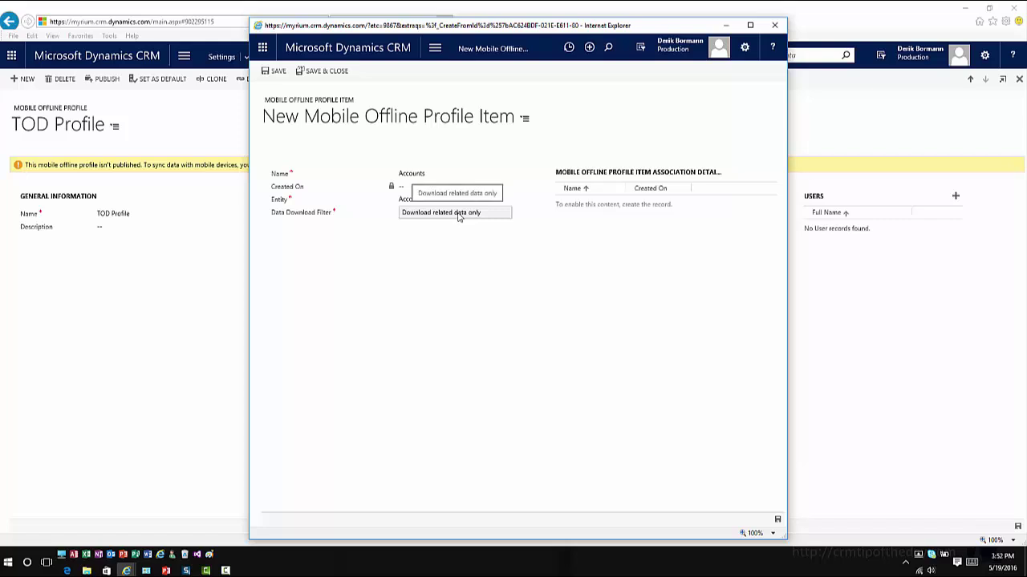
{"action": "left_click", "coordinate": [461, 291]}
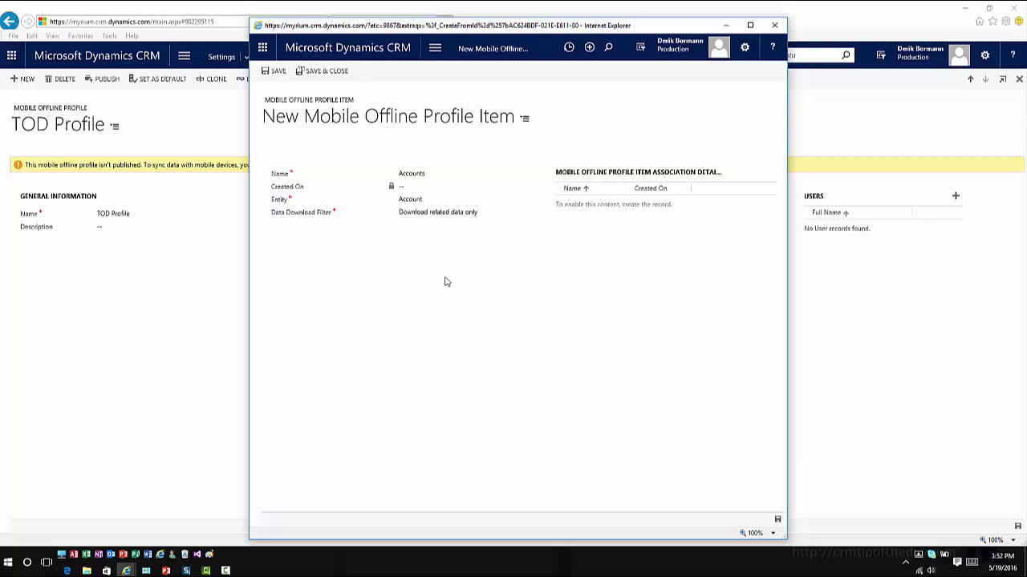
{"action": "left_click", "coordinate": [279, 71]}
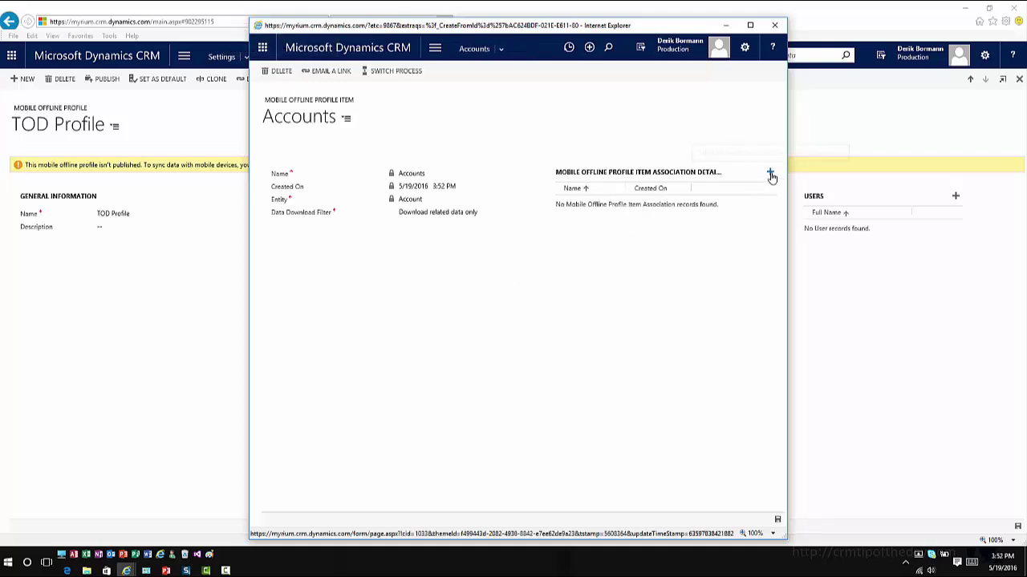
Step: Add an item association named Related Contacts with the Contacts (Company Name) relationship, save it, and close the Accounts item window
{"action": "left_click", "coordinate": [770, 174]}
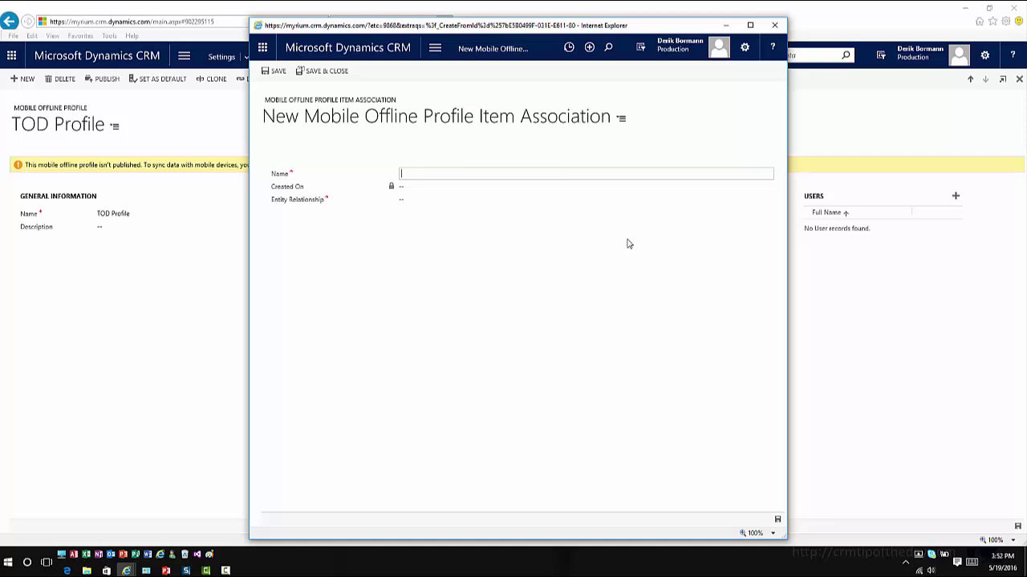
{"action": "type", "text": "Related Contacts"}
{"action": "left_click", "coordinate": [628, 244]}
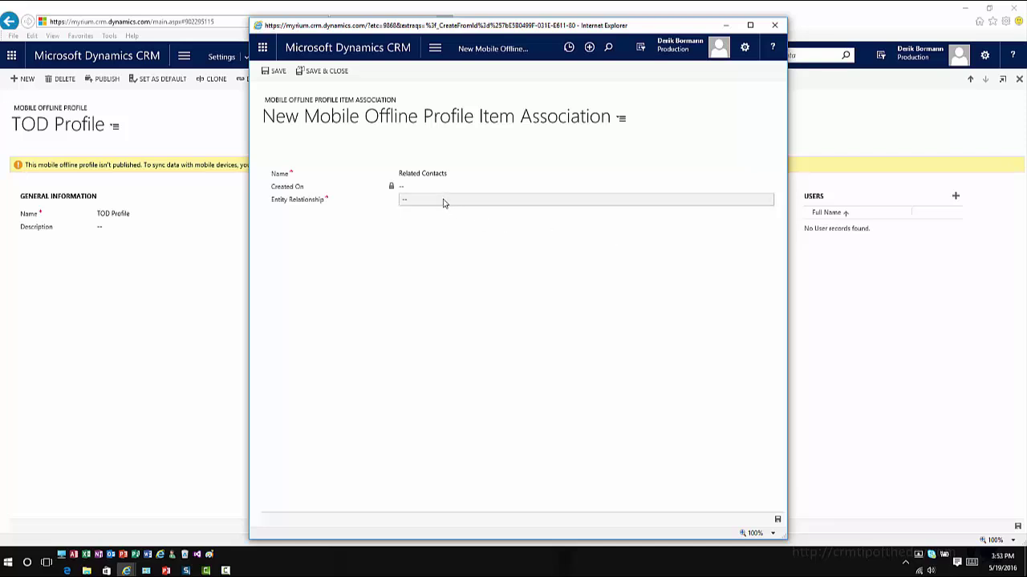
{"action": "left_click", "coordinate": [444, 203]}
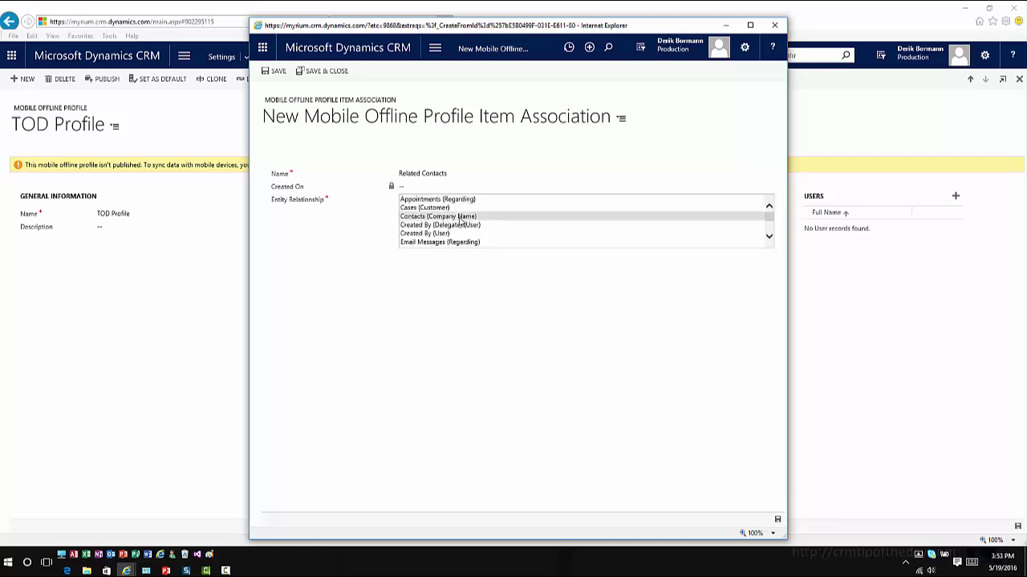
{"action": "left_click", "coordinate": [459, 217]}
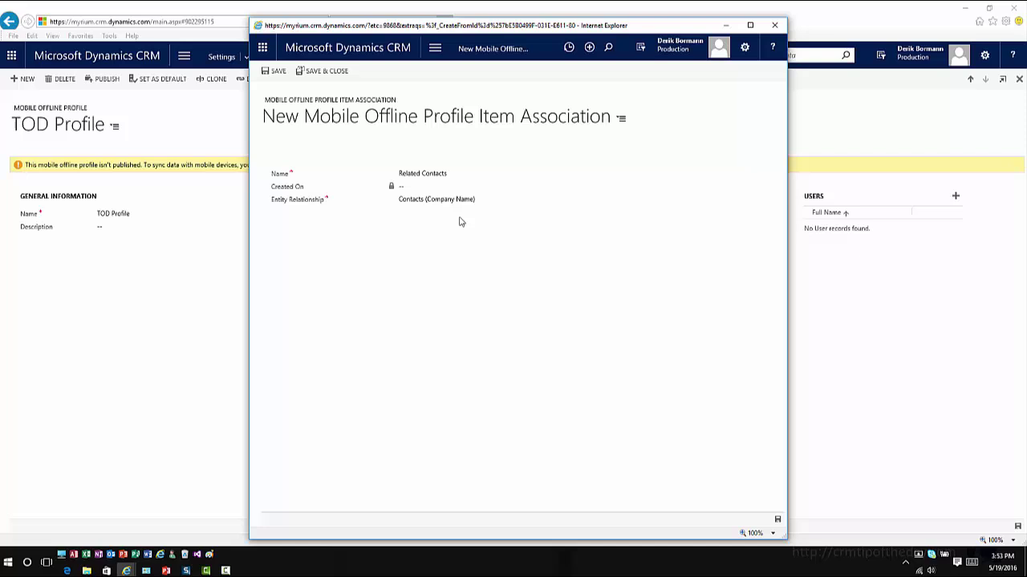
{"action": "left_click", "coordinate": [316, 72]}
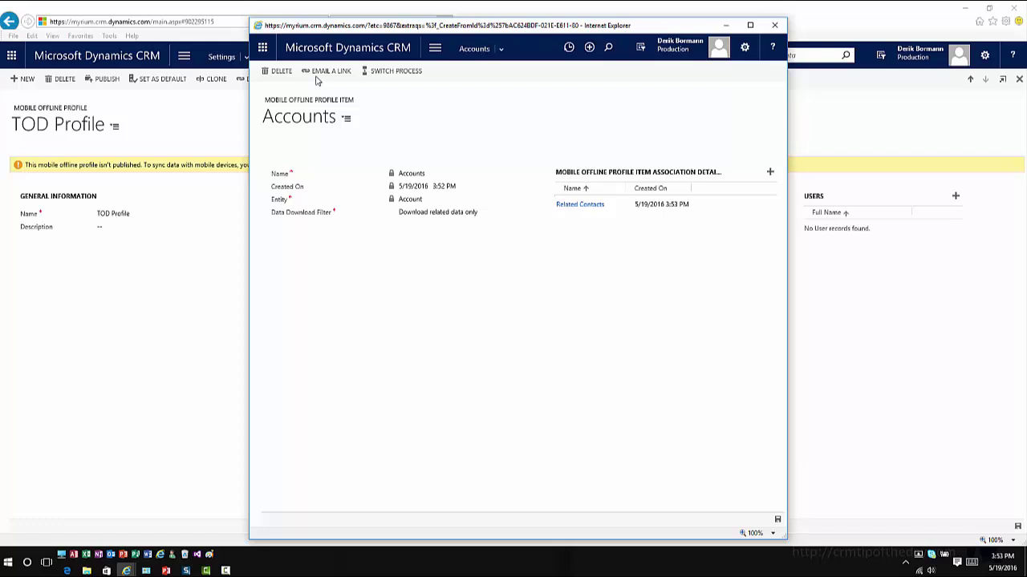
{"action": "left_click", "coordinate": [774, 26]}
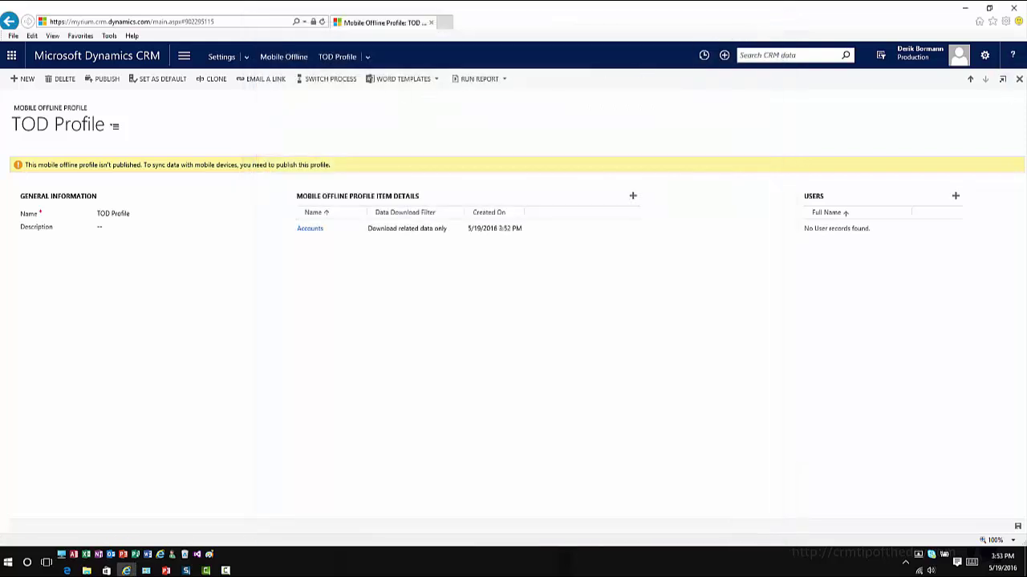
Step: Close the TOD Profile and open the Sample Service Scenario profile
{"action": "left_click", "coordinate": [1019, 80]}
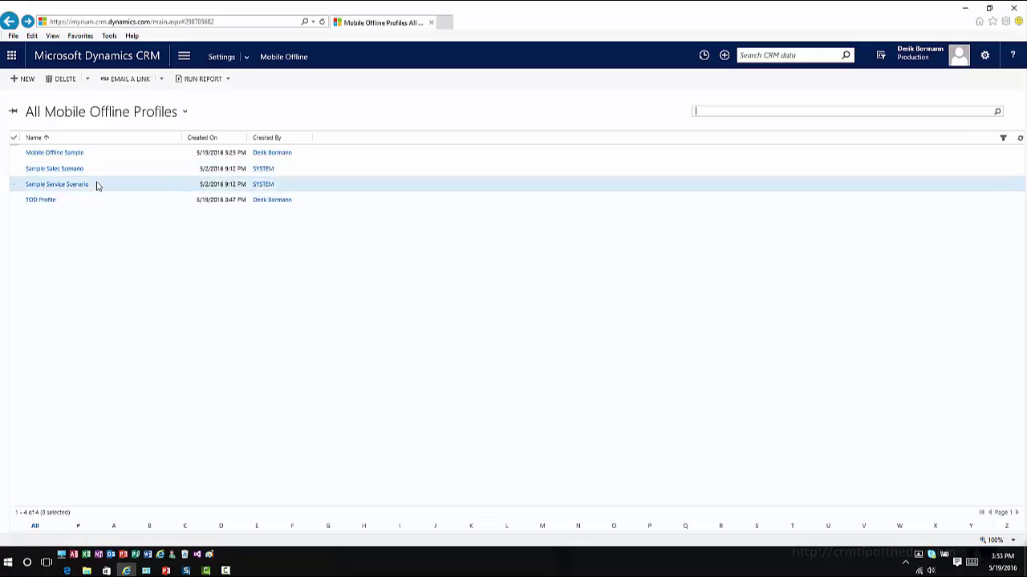
{"action": "double_click", "coordinate": [97, 186]}
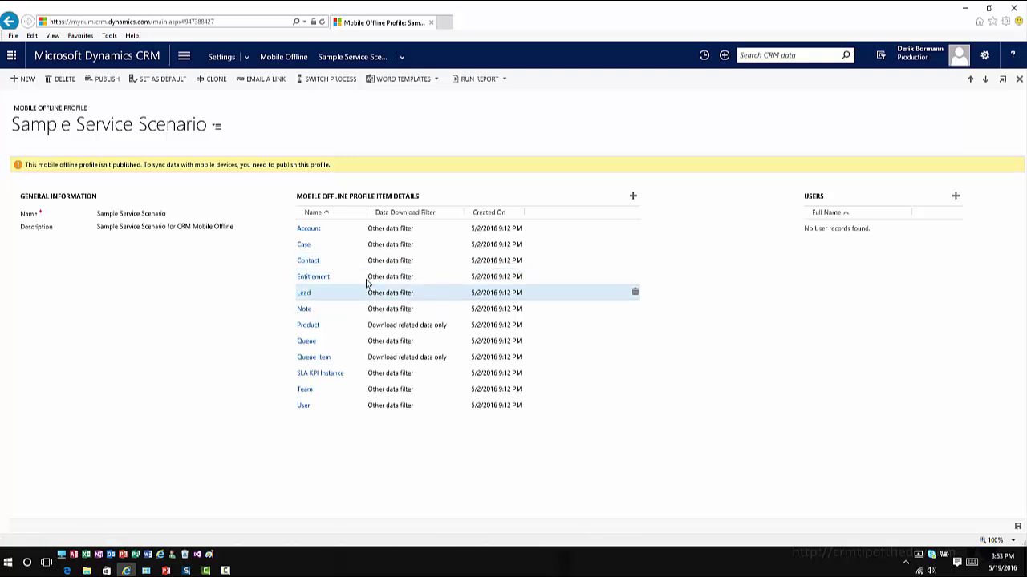
Step: Inspect the data download filter settings of the profile's Account item and return to the profile
{"action": "left_click", "coordinate": [347, 233]}
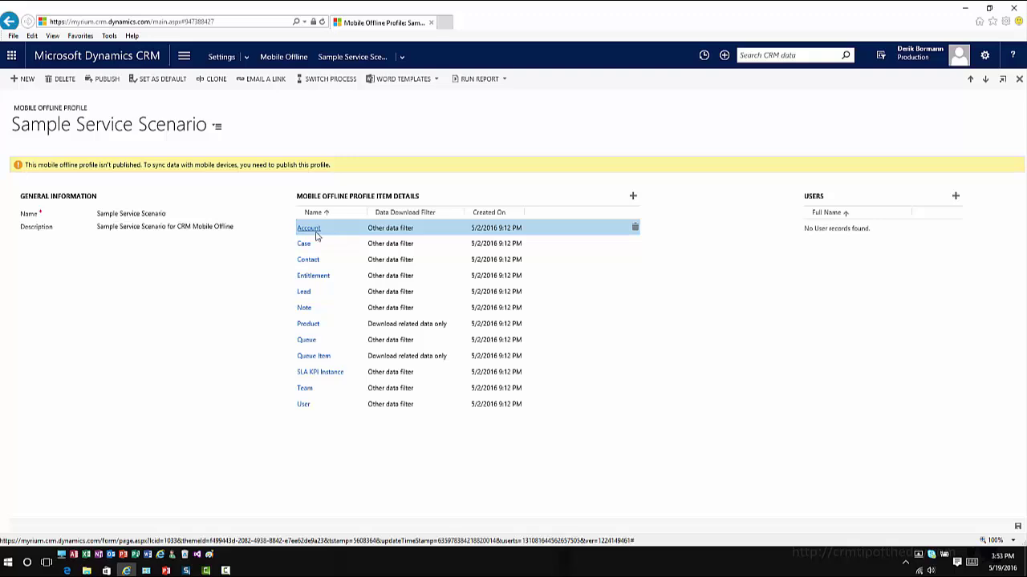
{"action": "double_click", "coordinate": [341, 233]}
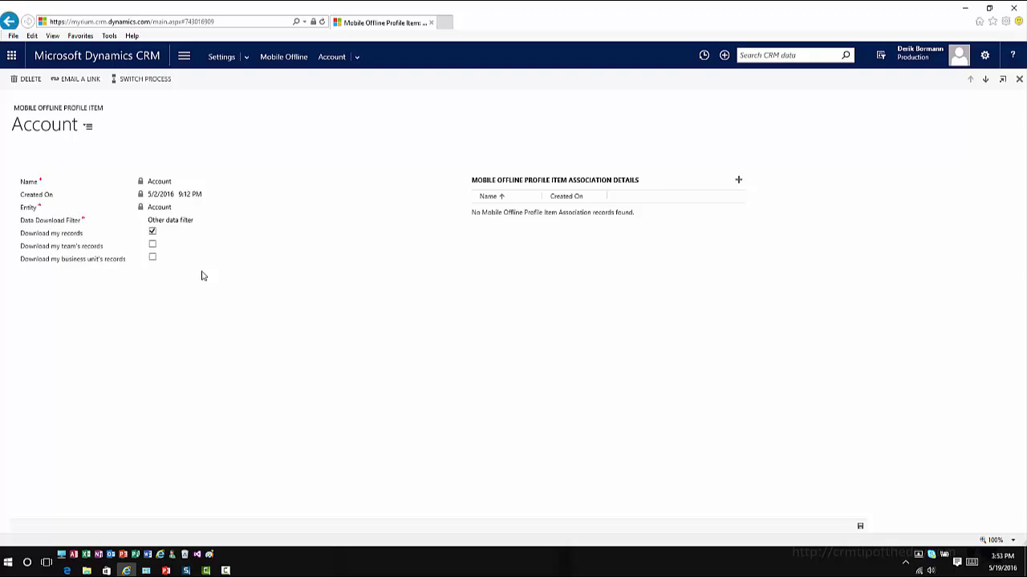
{"action": "left_click", "coordinate": [8, 21]}
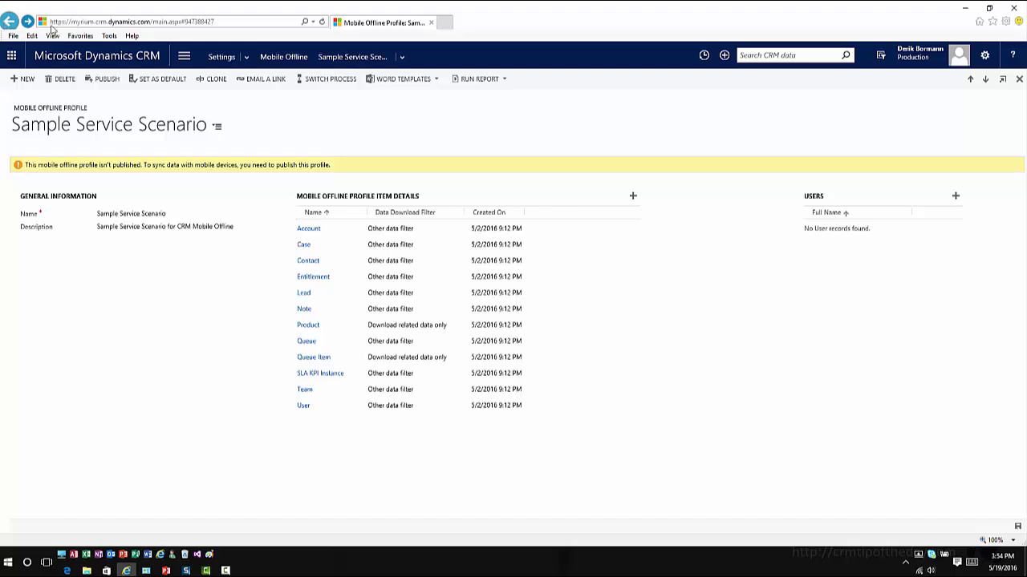
Step: Assign the signed-in user to the Sample Service Scenario profile and publish the profile
{"action": "left_click", "coordinate": [956, 197]}
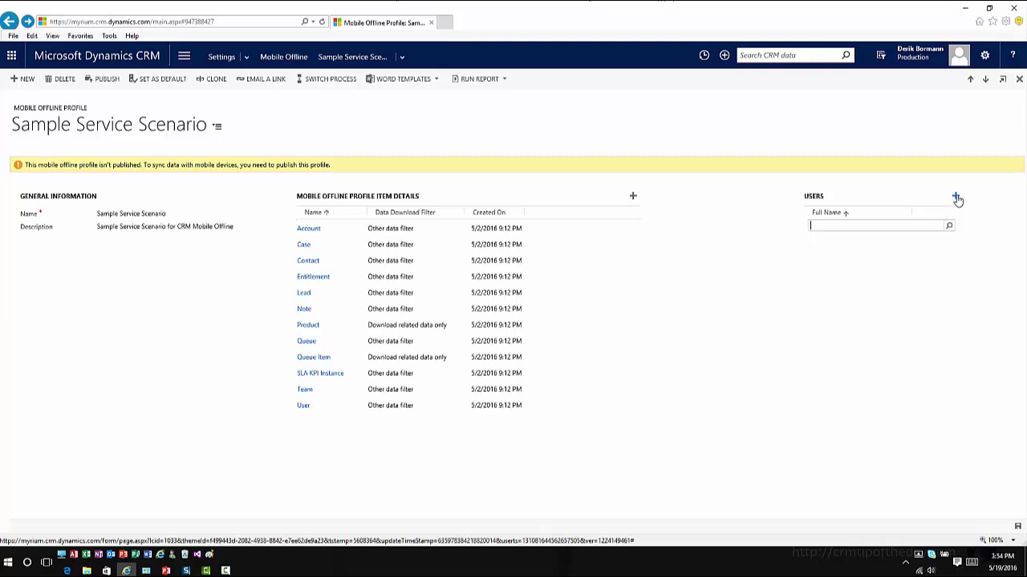
{"action": "left_click", "coordinate": [949, 227]}
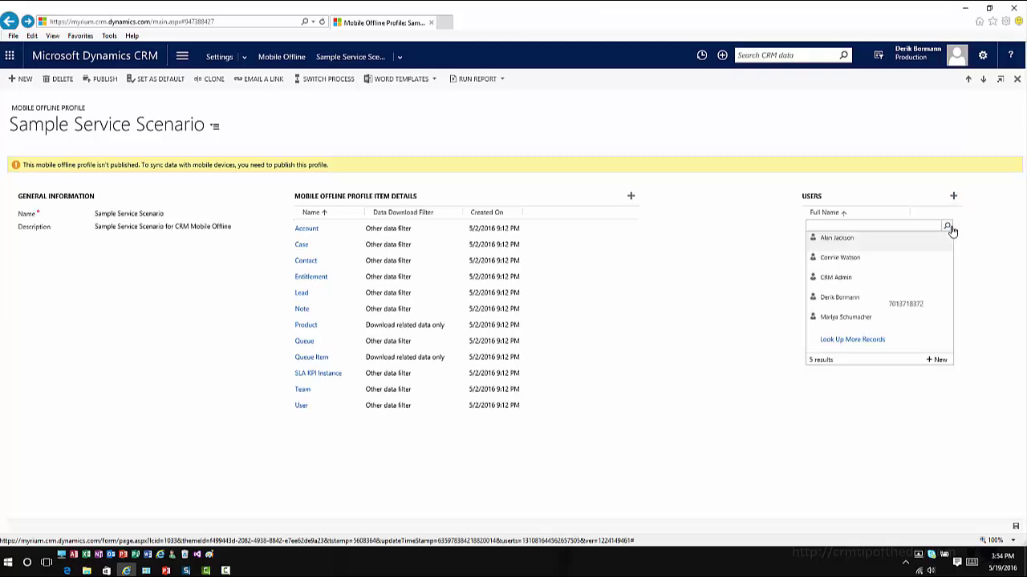
{"action": "left_click", "coordinate": [865, 298]}
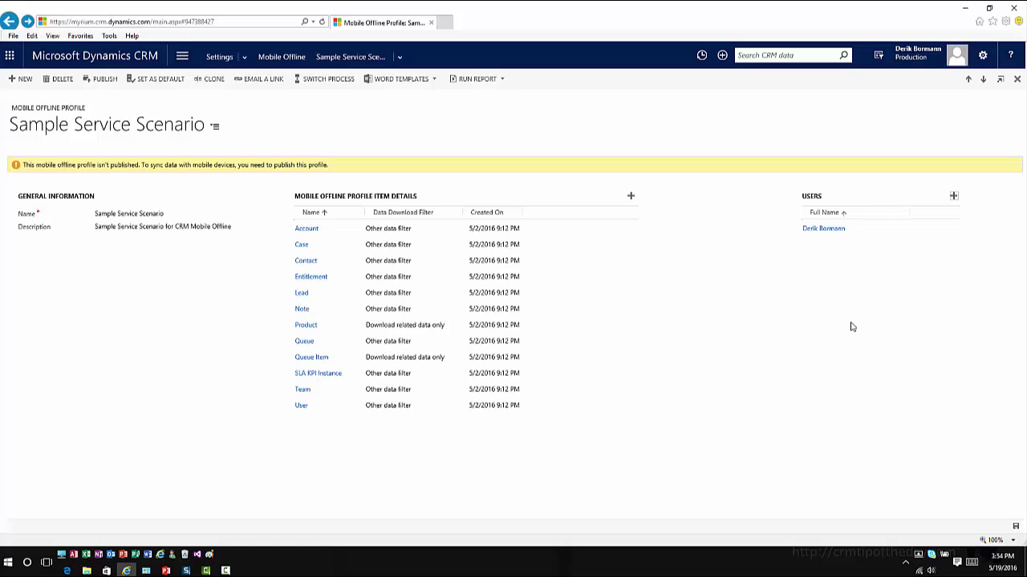
{"action": "left_click", "coordinate": [105, 78]}
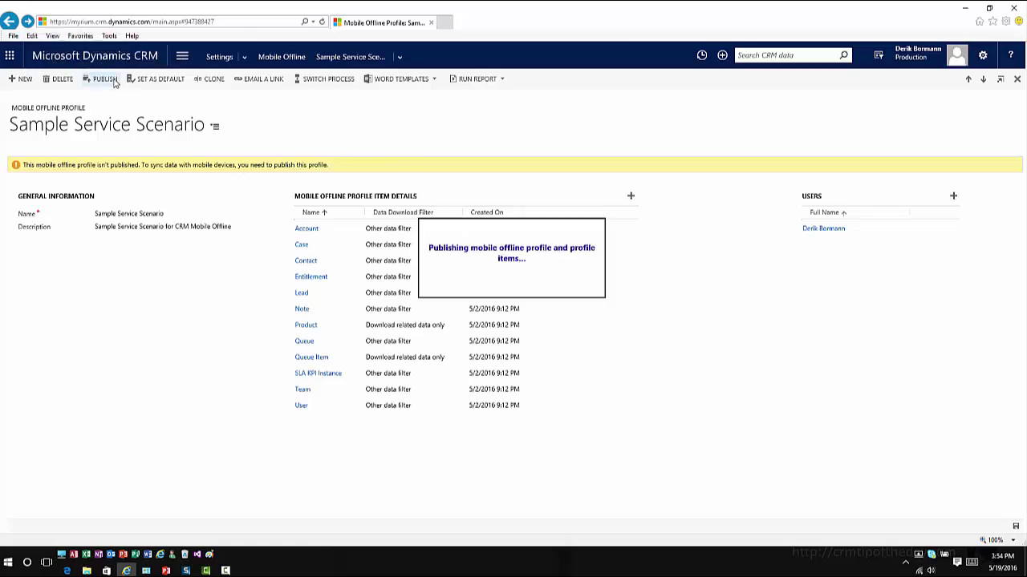